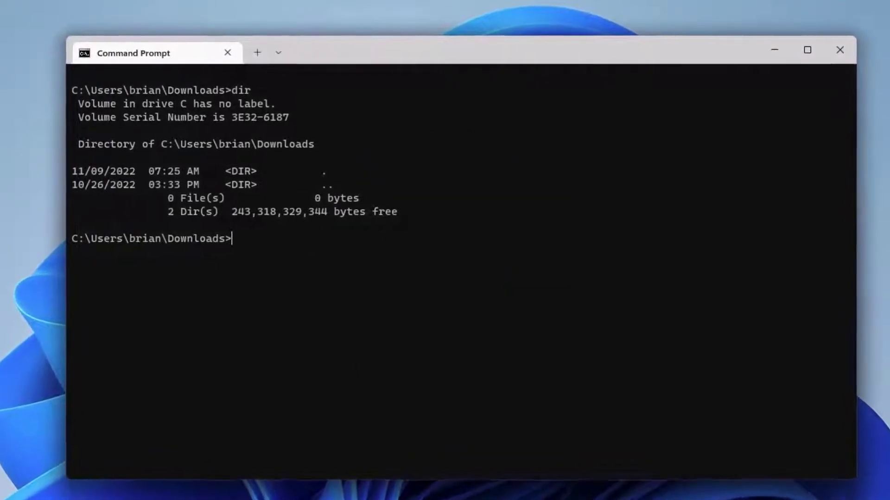
# - Run java --version to confirm 'java' is not yet recognized as a command
pyautogui.write('java -')
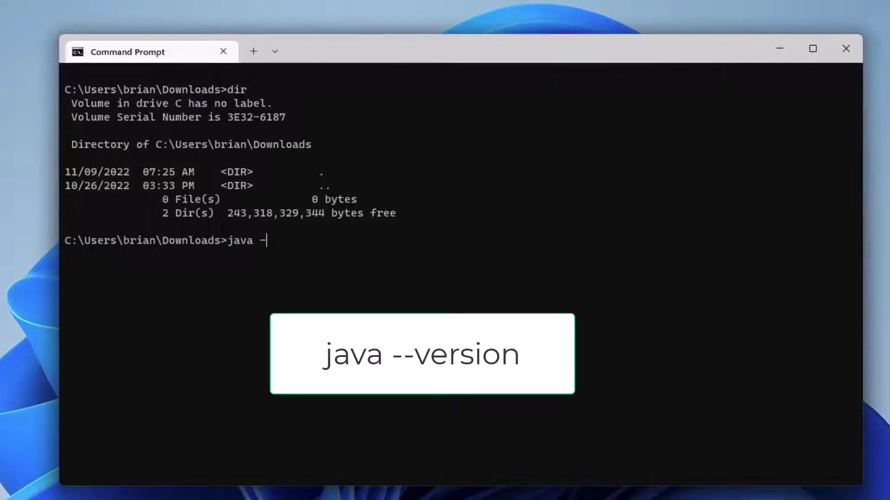
pyautogui.write('-version')
pyautogui.press('Return')
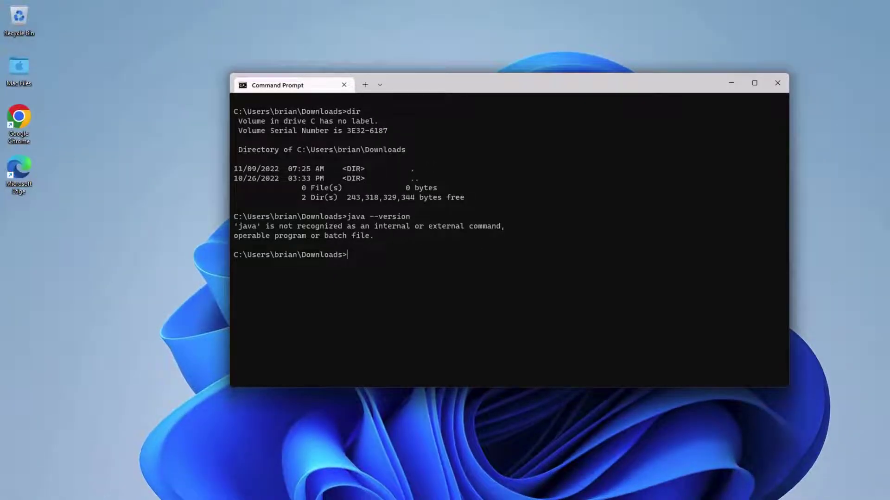
# - Launch Chrome and search Google for 'java jdk lts download'
pyautogui.doubleClick(20, 117)
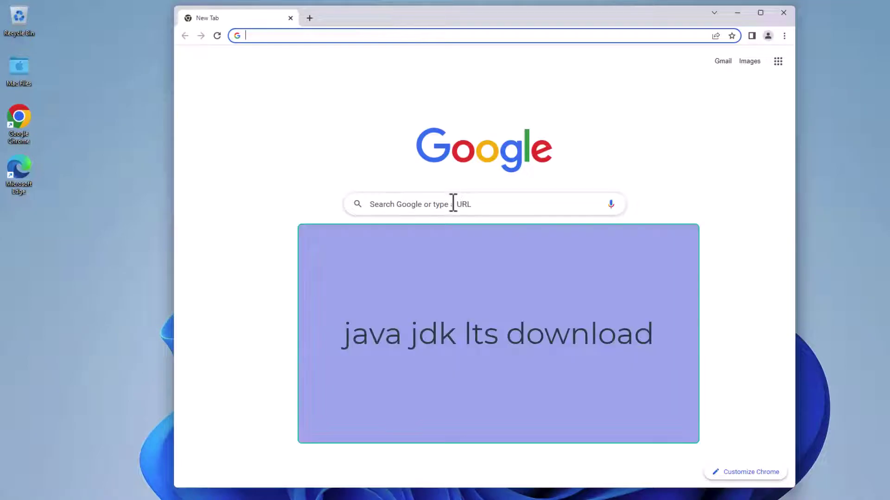
pyautogui.click(453, 202)
pyautogui.write('java jdk lts download')
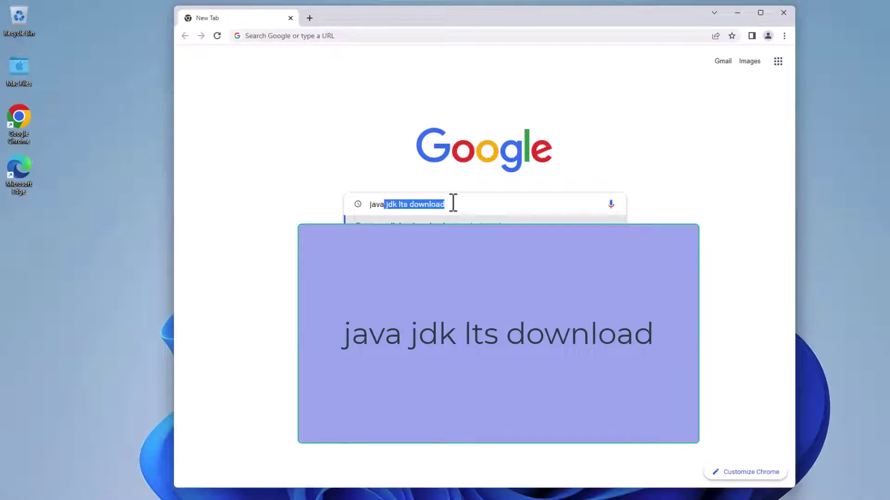
pyautogui.press('Return')
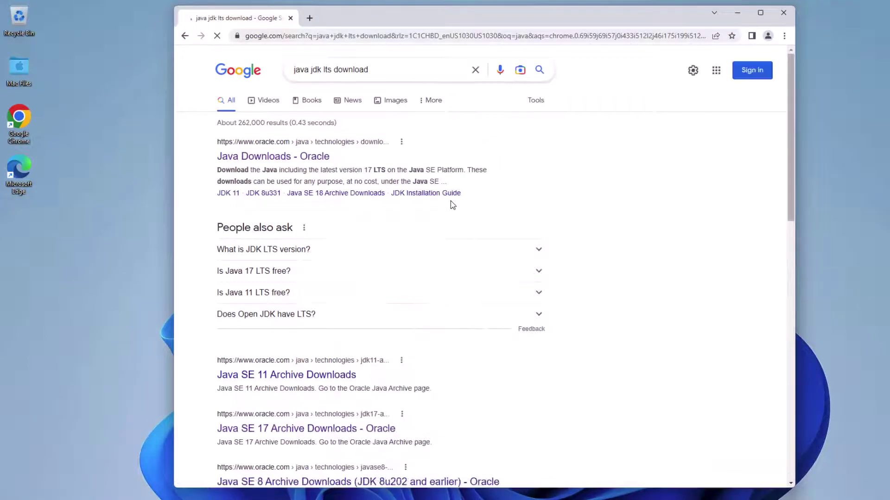
# - Open Oracle's Java Downloads page and show the Java 17 Windows download files
pyautogui.click(324, 157)
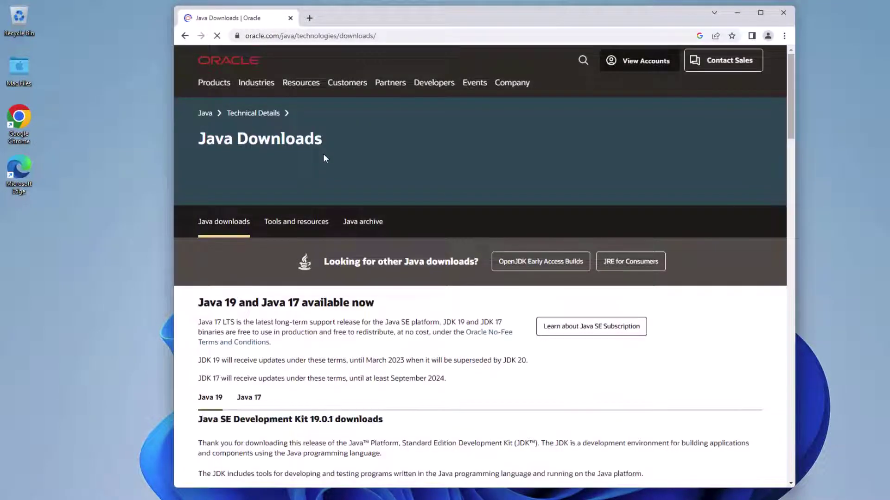
pyautogui.scroll(-2, 328, 165)
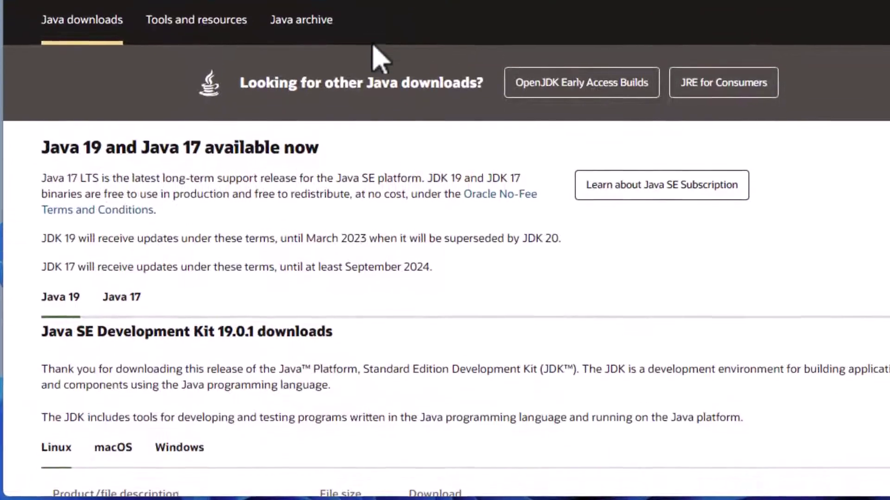
pyautogui.scroll(-2, 373, 44)
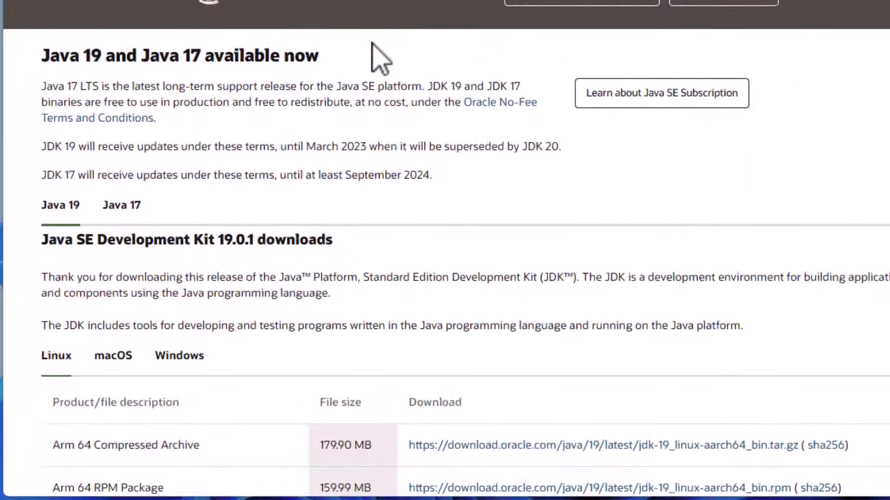
pyautogui.scroll(-1, 380, 56)
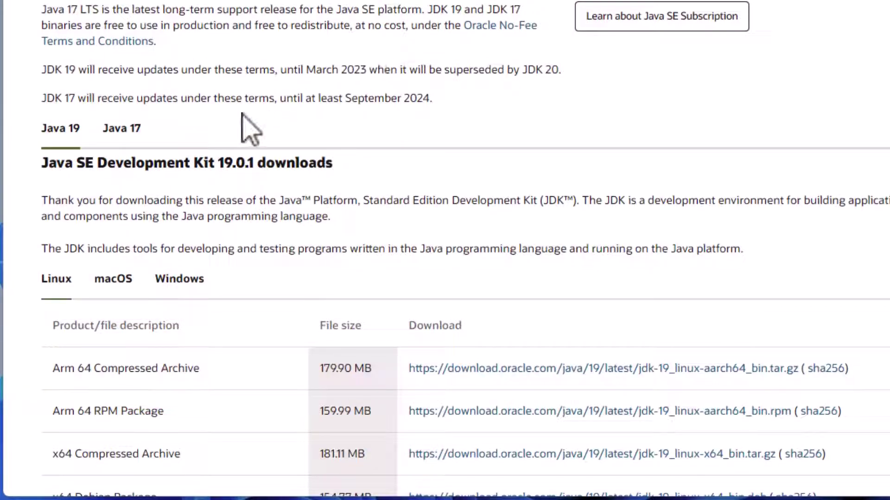
pyautogui.click(132, 136)
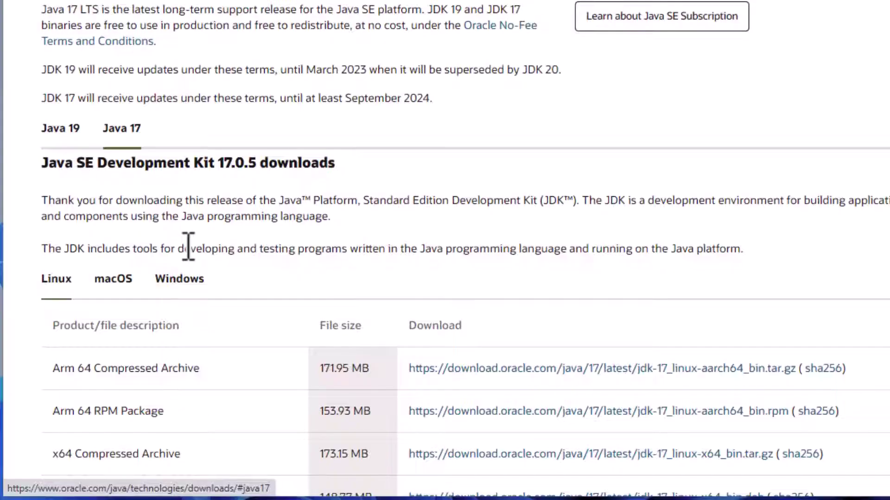
pyautogui.scroll(-2, 188, 245)
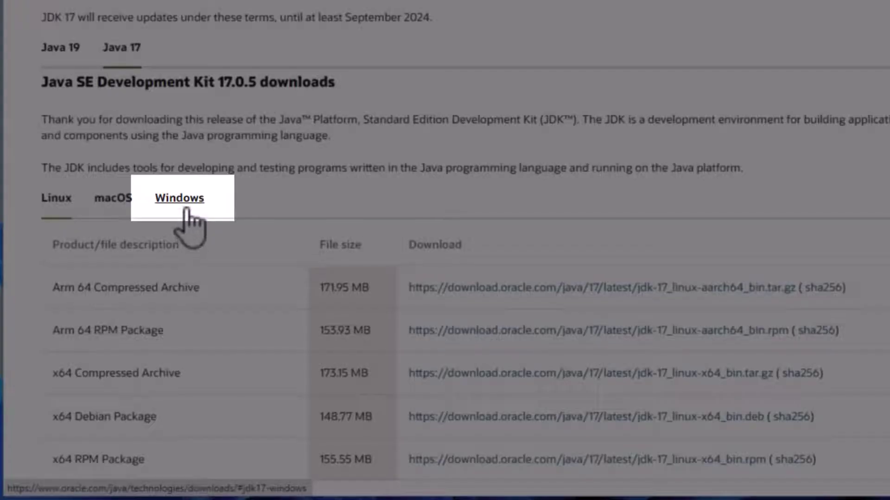
pyautogui.click(185, 203)
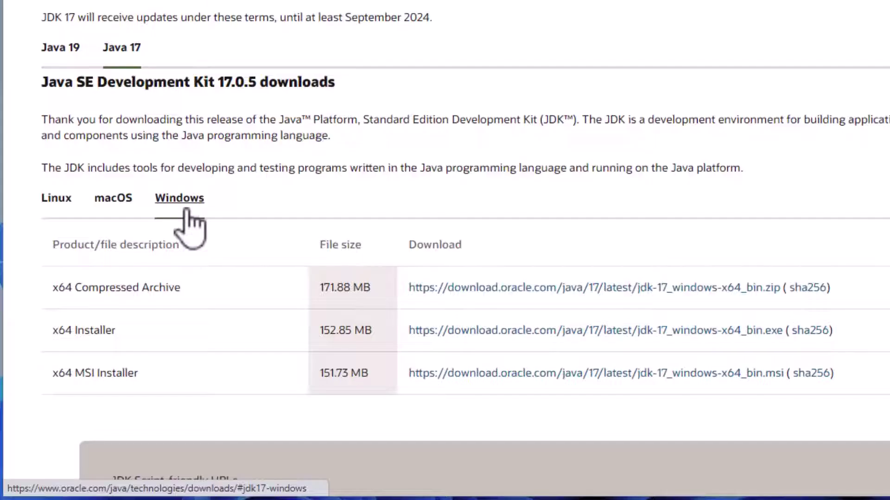
# - Download the JDK 17 x64 Windows installer and save its sha256 checksum file
pyautogui.click(542, 334)
pyautogui.click(540, 333)
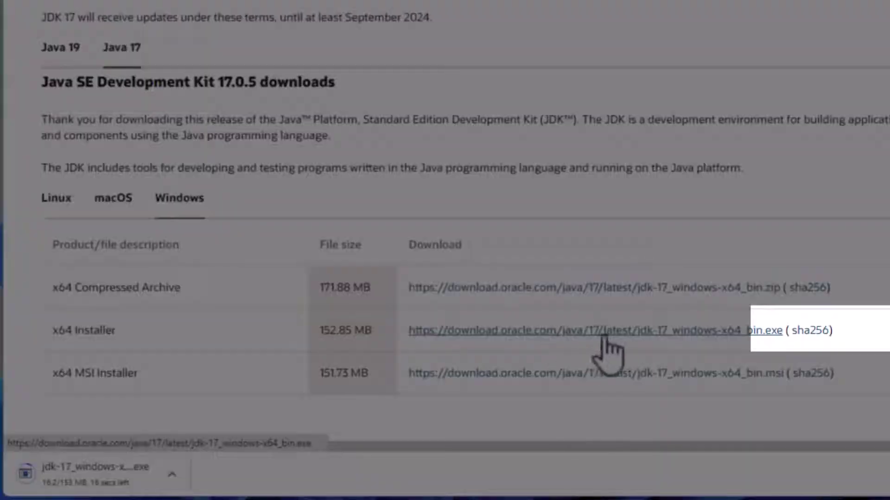
pyautogui.rightClick(800, 334)
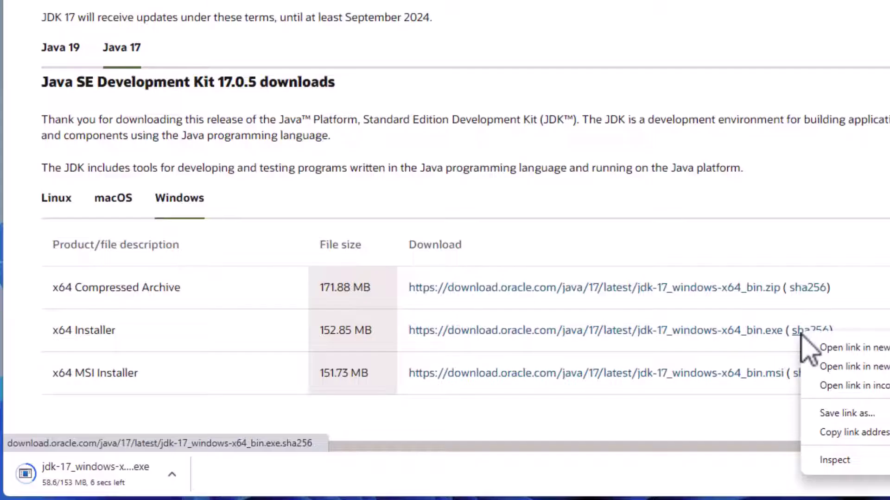
pyautogui.click(844, 414)
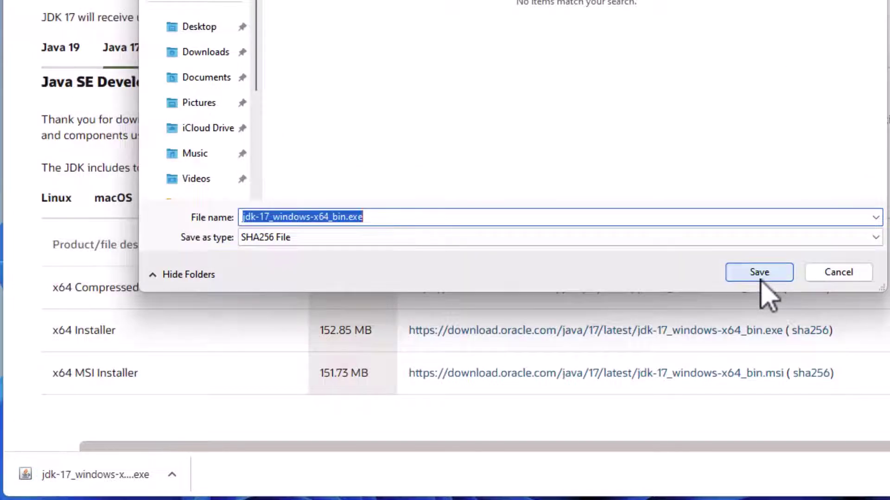
pyautogui.click(759, 274)
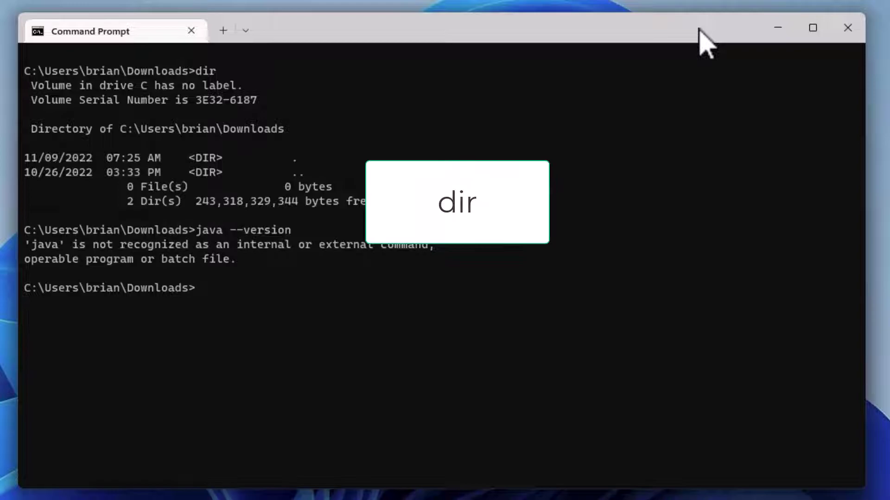
# - List the Downloads folder and compute jdk-17_windows-x64_bin.exe's SHA256 hash with certutil
pyautogui.write('dir')
pyautogui.press('Return')
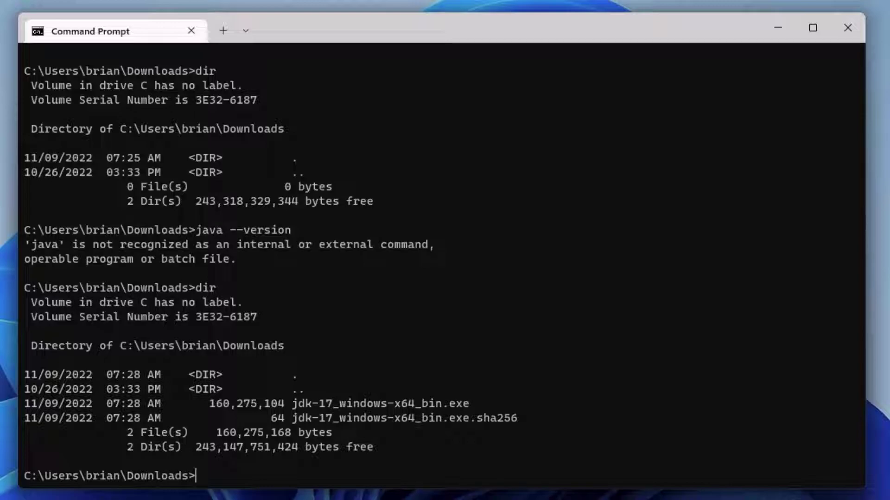
pyautogui.write('c')
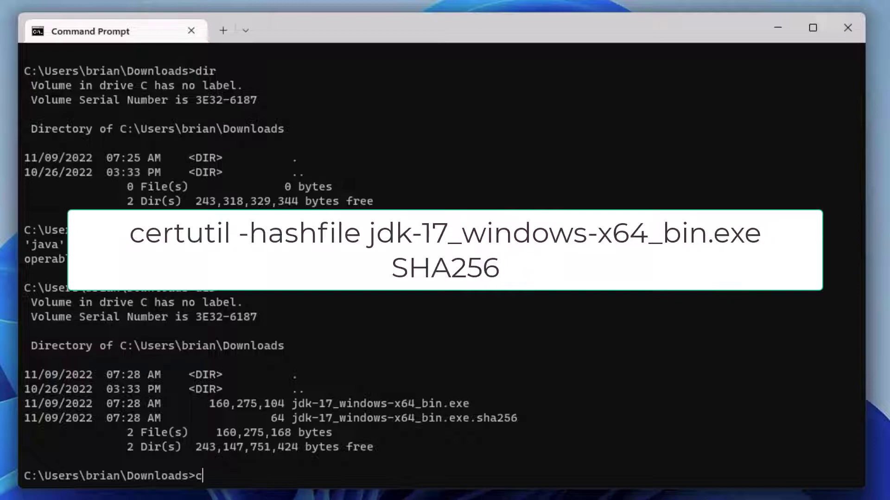
pyautogui.write('ertutil -h')
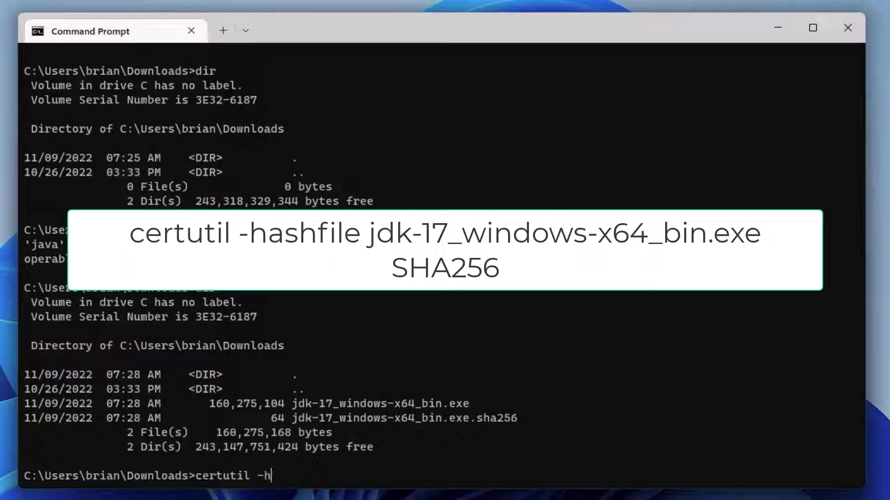
pyautogui.write('ashfile jdk')
pyautogui.press('Tab')
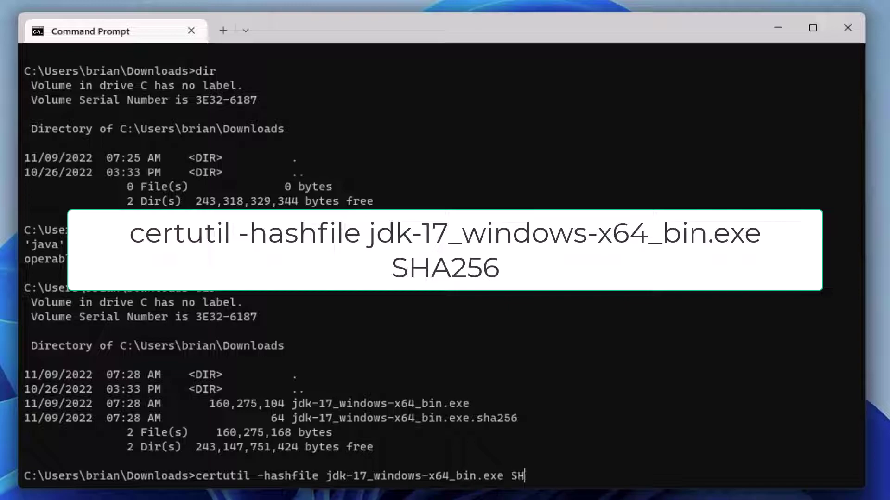
pyautogui.write('SHA256')
pyautogui.press('Return')
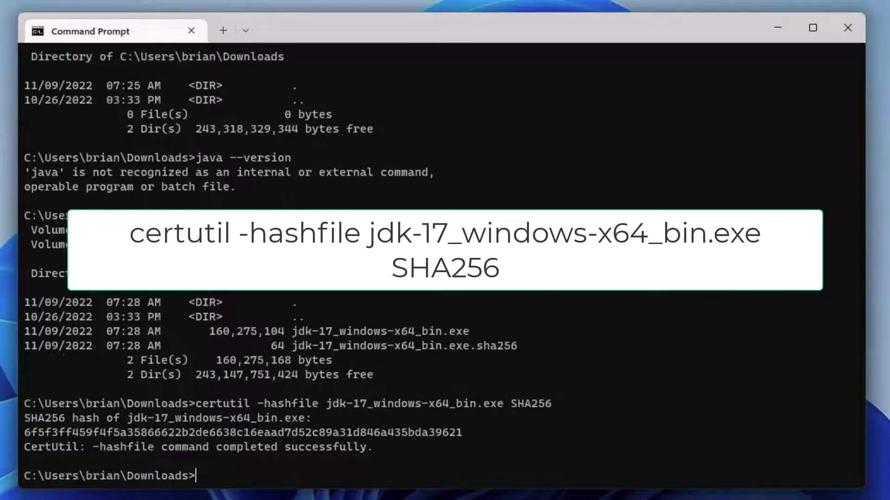
pyautogui.write('notepad')
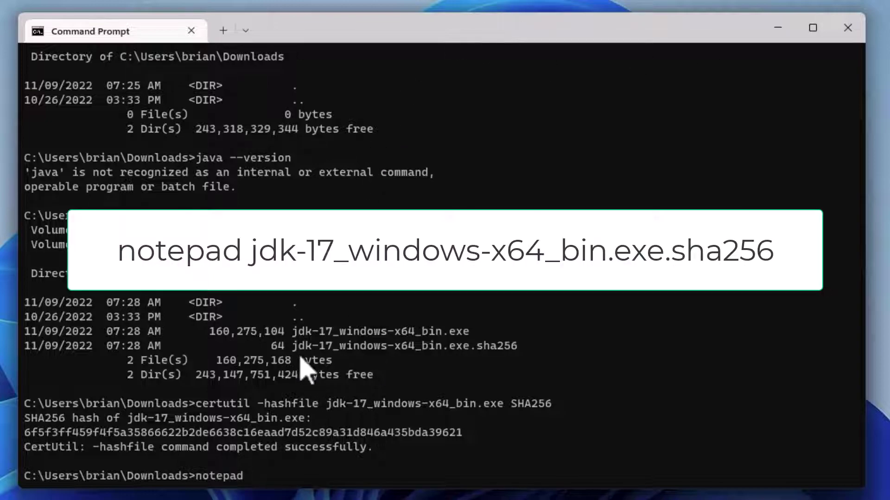
# - Open jdk-17_windows-x64_bin.exe.sha256 in Notepad with the certutil hash copied to the clipboard
pyautogui.moveTo(293, 347); pyautogui.dragTo(513, 351)
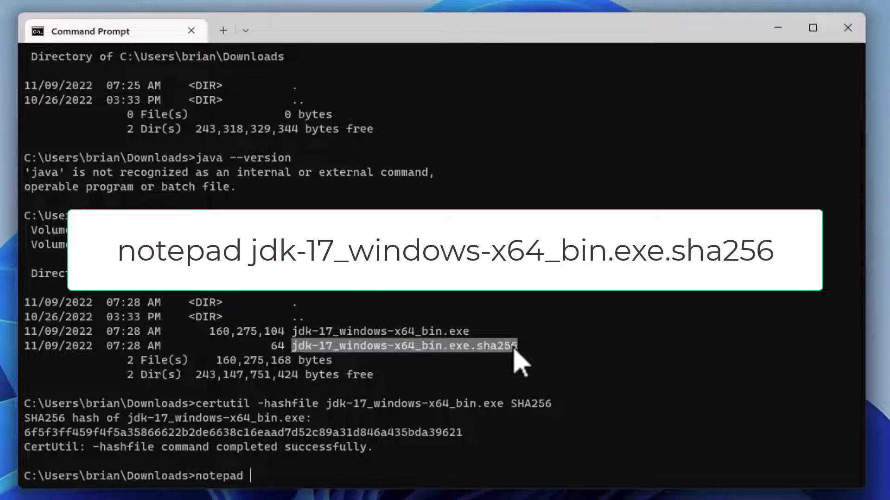
pyautogui.hotkey('ctrl', 'c')
pyautogui.hotkey('ctrl', 'v')
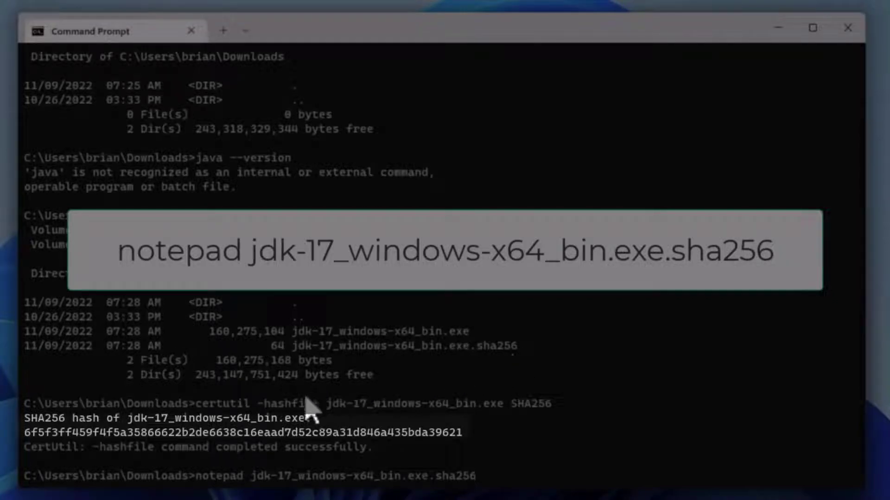
pyautogui.doubleClick(140, 434)
pyautogui.hotkey('ctrl', 'c')
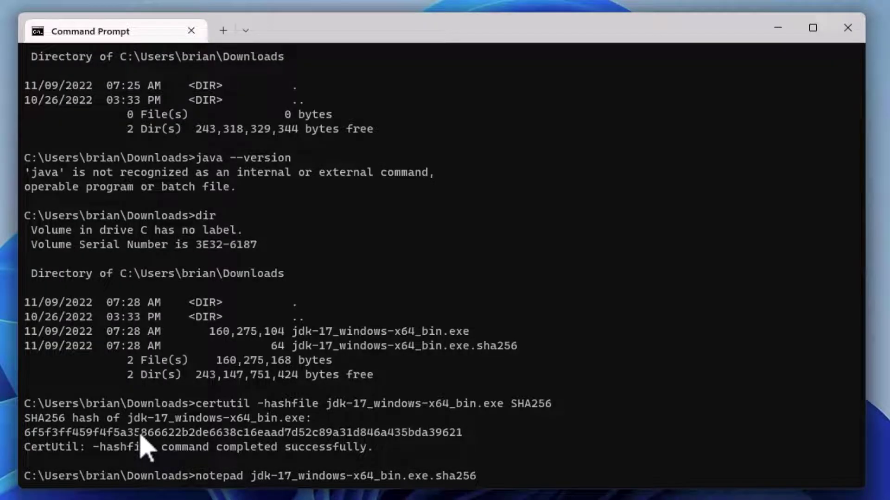
pyautogui.press('Return')
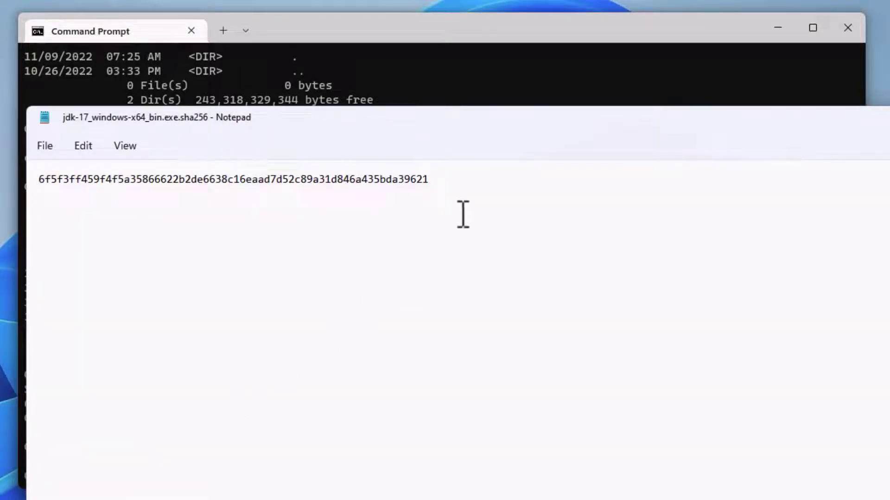
# - Paste the computed hash beneath the published checksum, verify they match, and close Notepad
pyautogui.click(449, 183)
pyautogui.press('Return')
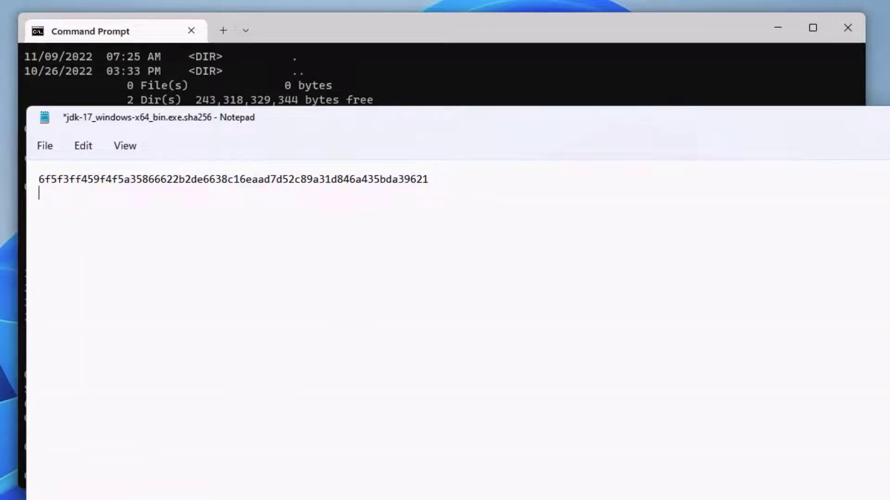
pyautogui.rightClick(383, 212)
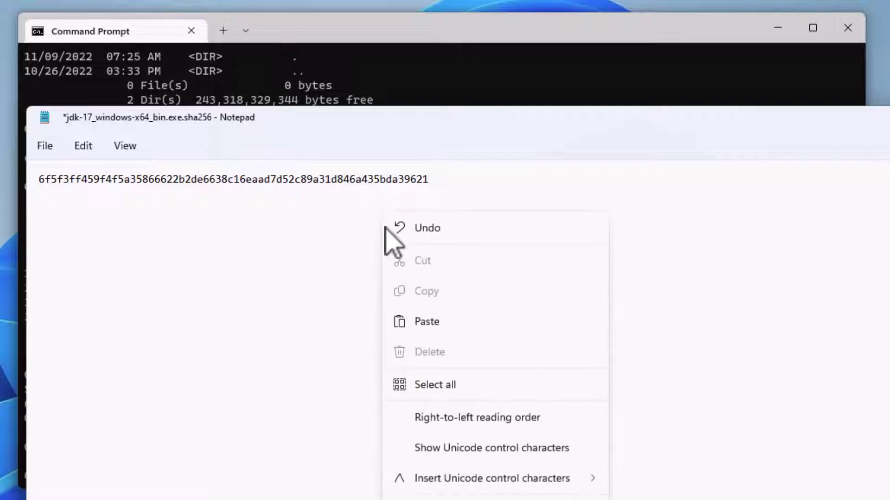
pyautogui.click(408, 322)
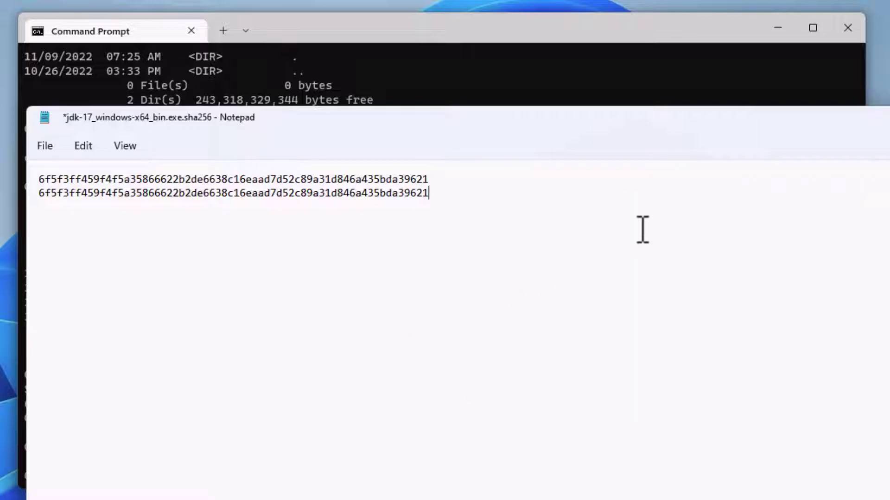
pyautogui.hotkey('alt', 'F4')
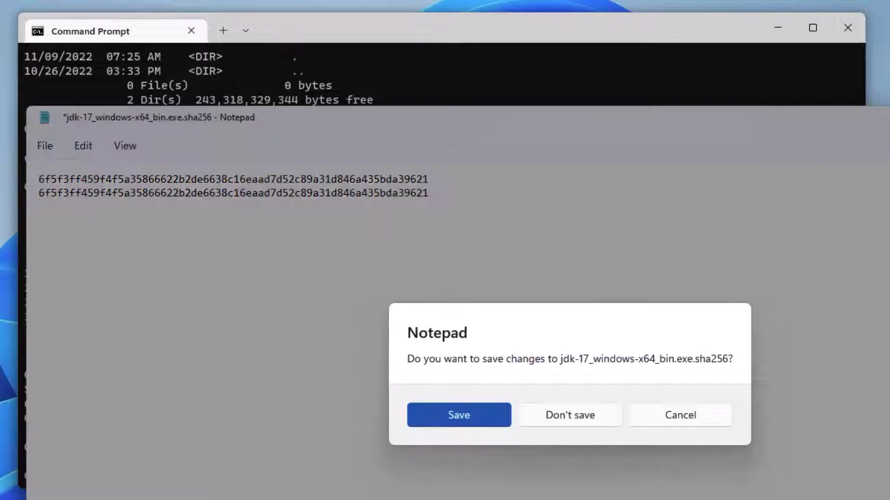
# - Discard the Notepad changes and run jdk-17_windows-x64_bin.exe from Command Prompt
pyautogui.click(597, 412)
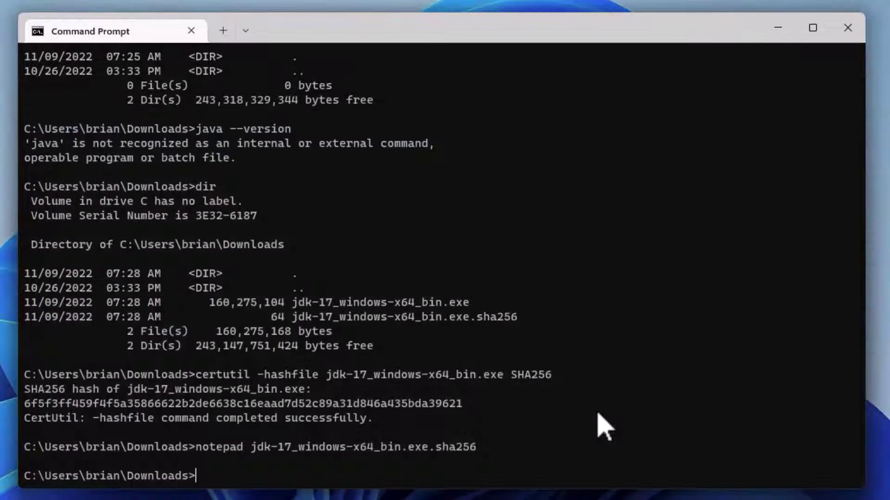
pyautogui.write('jdk')
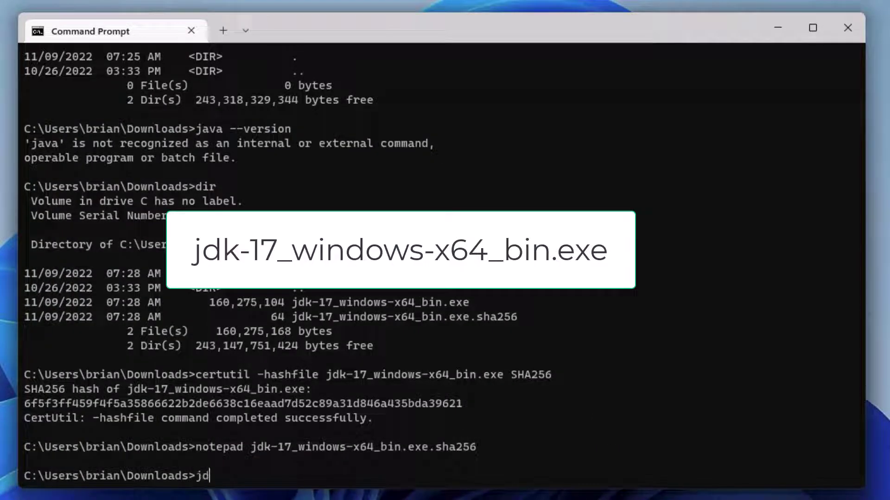
pyautogui.press('Tab')
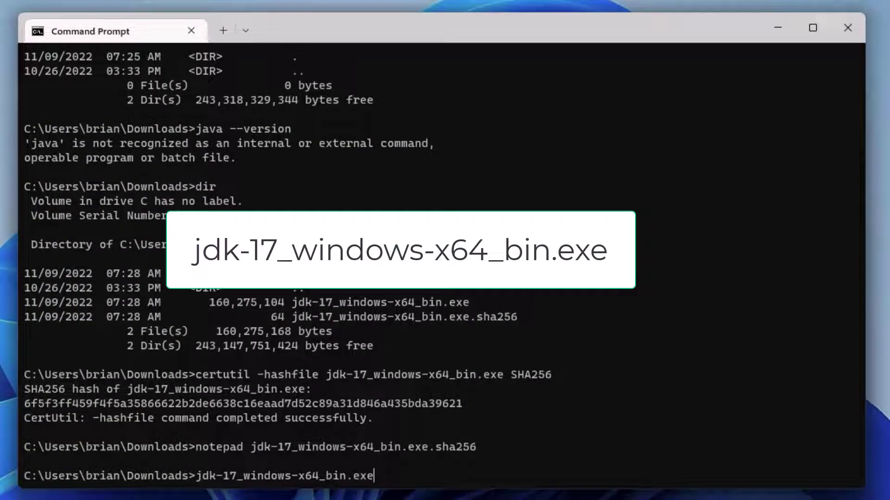
pyautogui.press('Return')
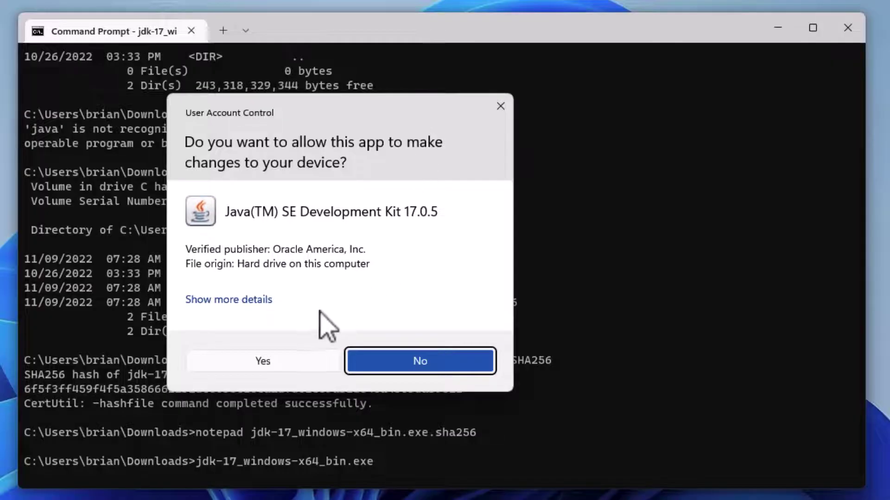
# - Review the Oracle America, Inc. signing certificate, then approve the installer
pyautogui.click(266, 300)
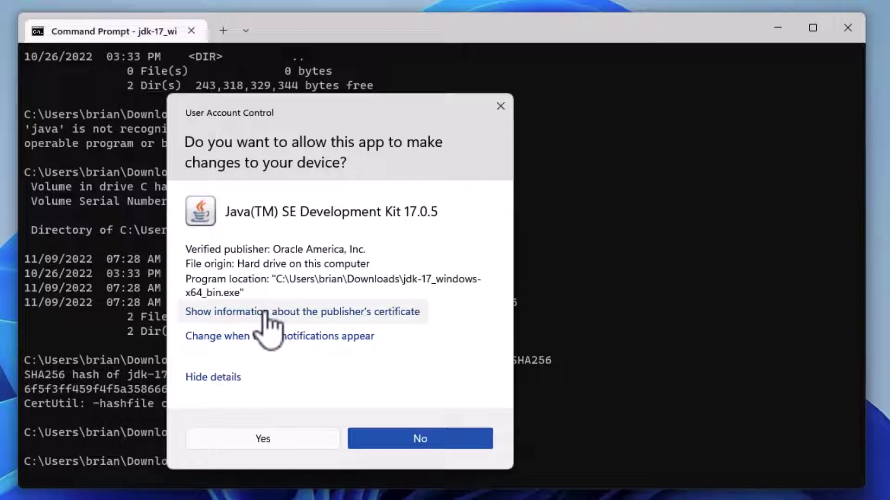
pyautogui.click(266, 313)
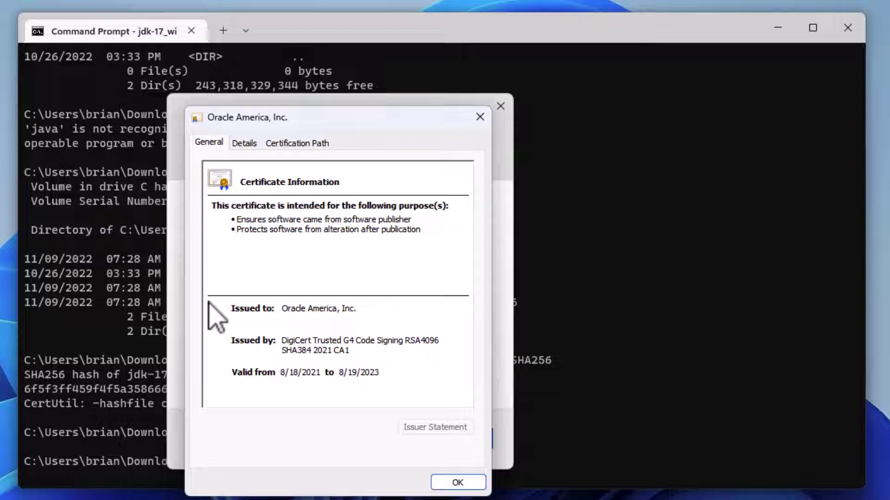
pyautogui.click(441, 483)
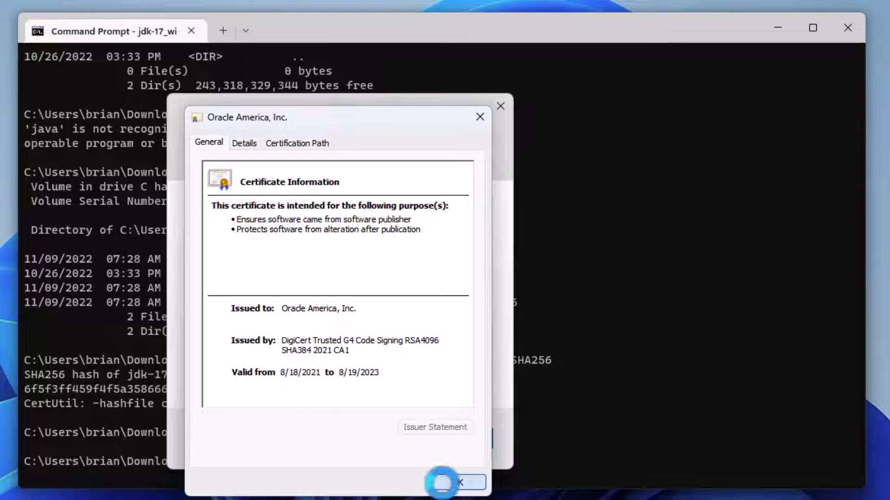
pyautogui.click(315, 443)
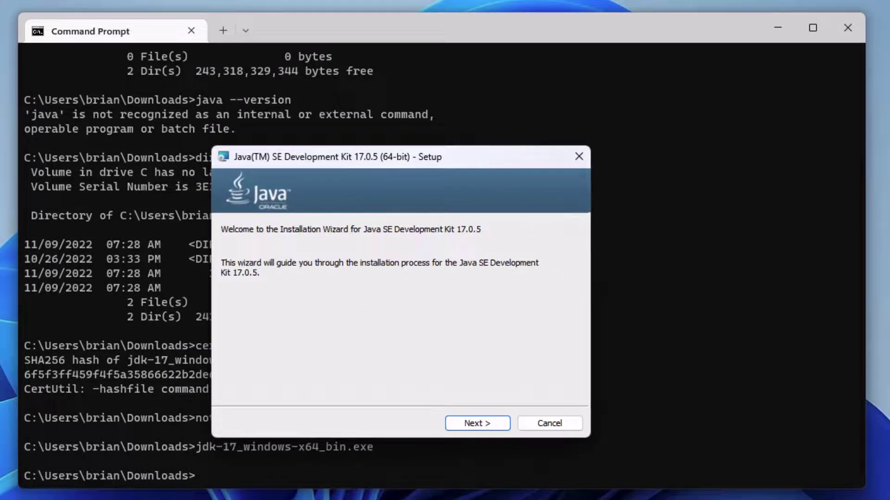
# - Install JDK 17.0.5 into C:\Tools\Java\jdk-17.0.5\ and close the finished installer
pyautogui.click(481, 428)
pyautogui.click(537, 361)
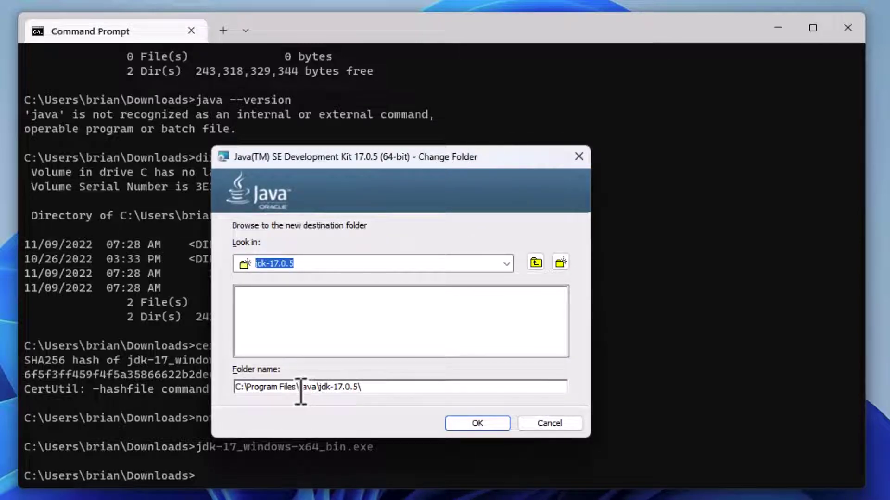
pyautogui.click(299, 387)
pyautogui.press('BackSpace')
pyautogui.press('BackSpace')
pyautogui.press('BackSpace')
pyautogui.press('BackSpace')
pyautogui.press('BackSpace')
pyautogui.press('BackSpace')
pyautogui.press('BackSpace')
pyautogui.press('BackSpace')
pyautogui.press('BackSpace')
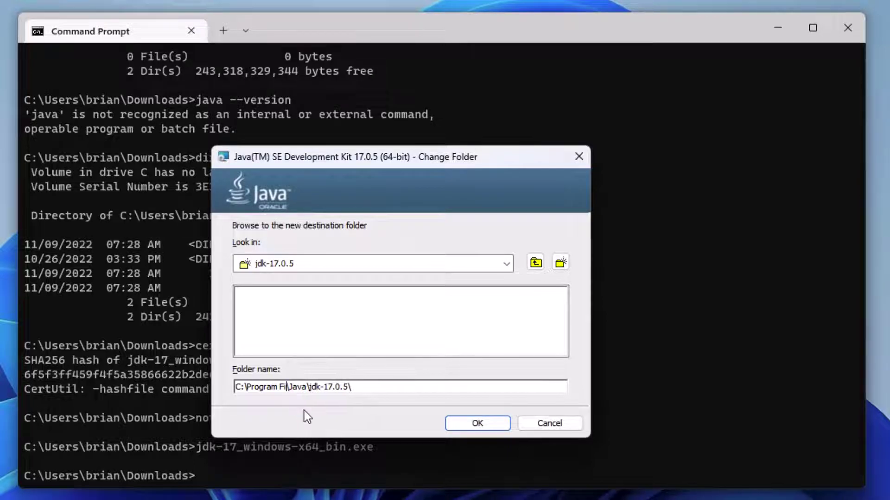
pyautogui.press('BackSpace')
pyautogui.press('BackSpace')
pyautogui.press('BackSpace')
pyautogui.press('BackSpace')
pyautogui.press('BackSpace')
pyautogui.write('Tools')
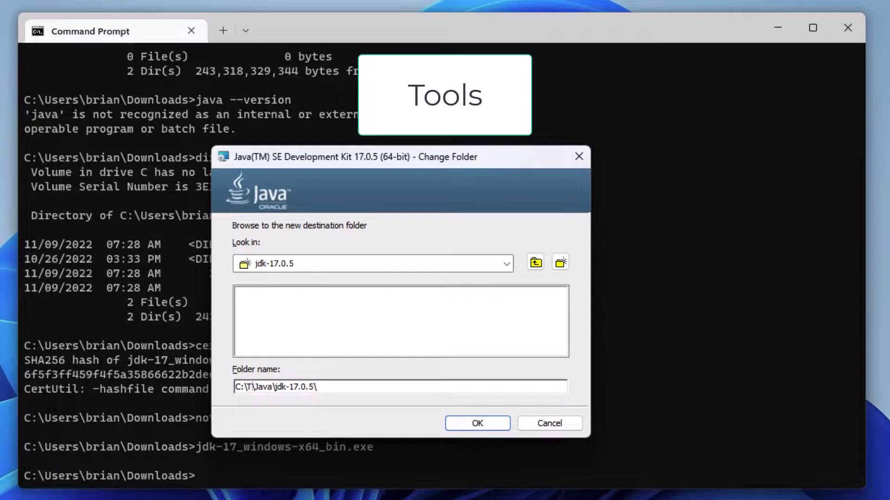
pyautogui.click(454, 423)
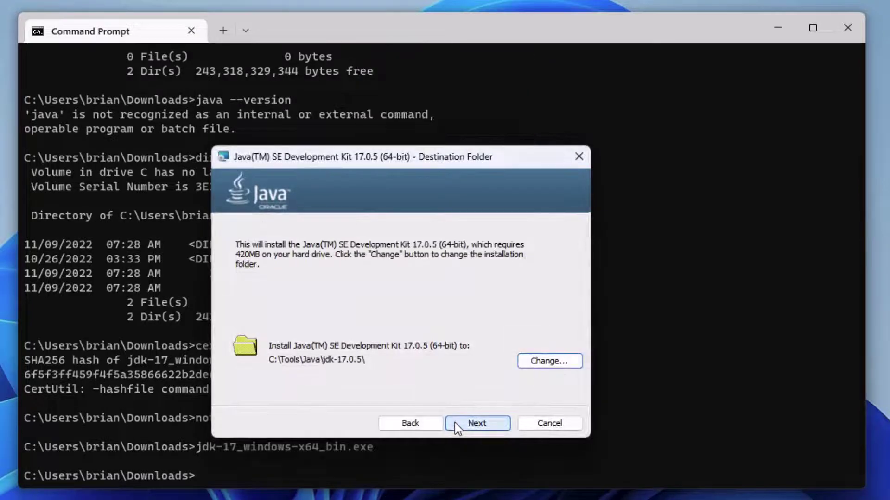
pyautogui.click(454, 423)
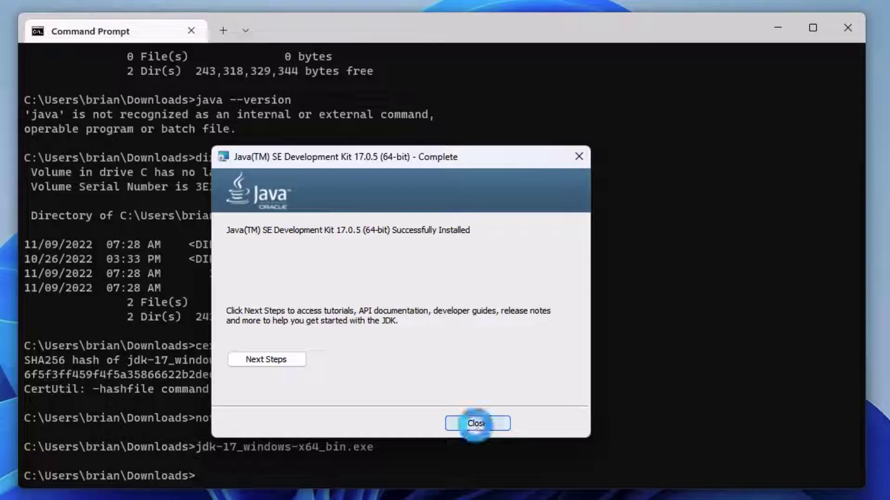
pyautogui.click(477, 424)
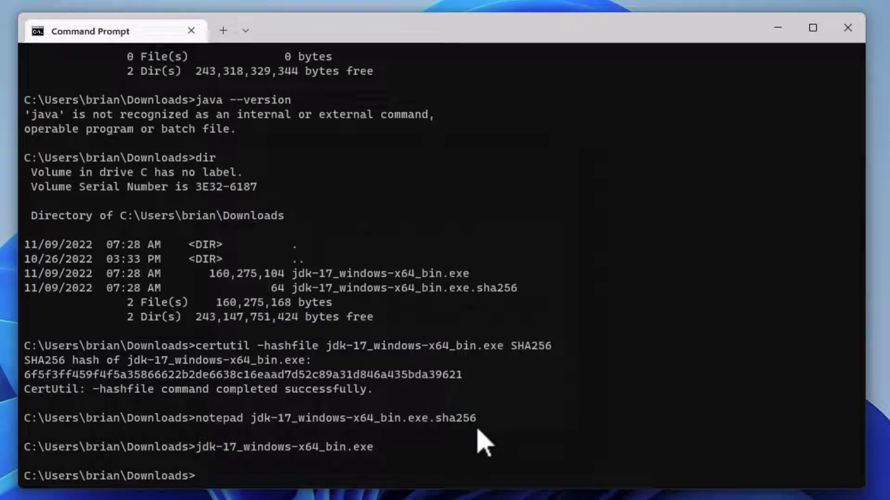
# - Browse to C:\Tools\Java\jdk-17.0.5\bin in File Explorer and copy its address as text
pyautogui.press('super+e')
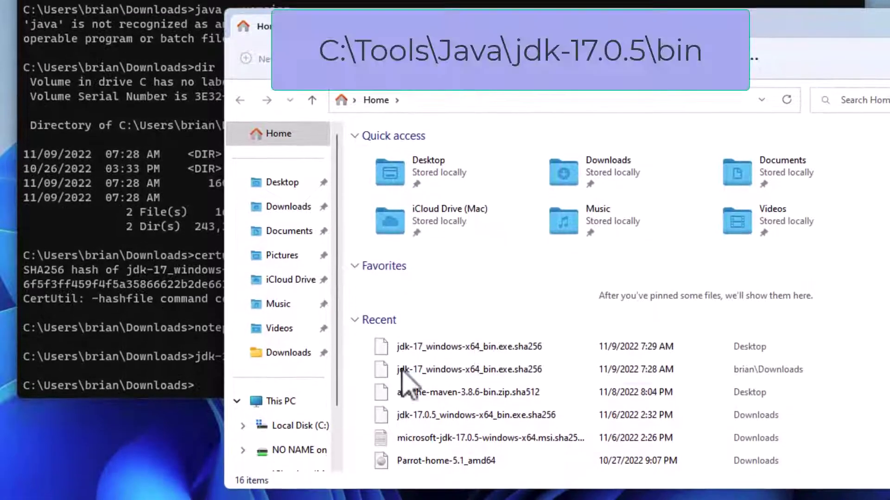
pyautogui.click(311, 425)
pyautogui.doubleClick(431, 250)
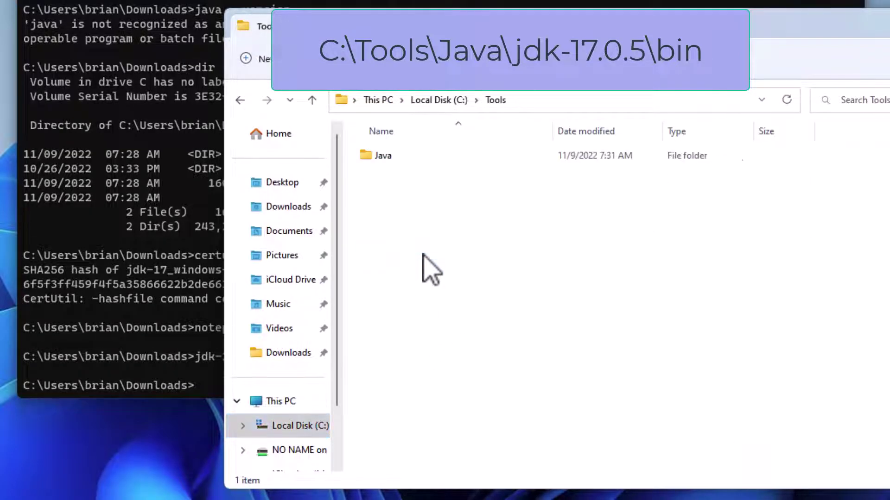
pyautogui.doubleClick(421, 155)
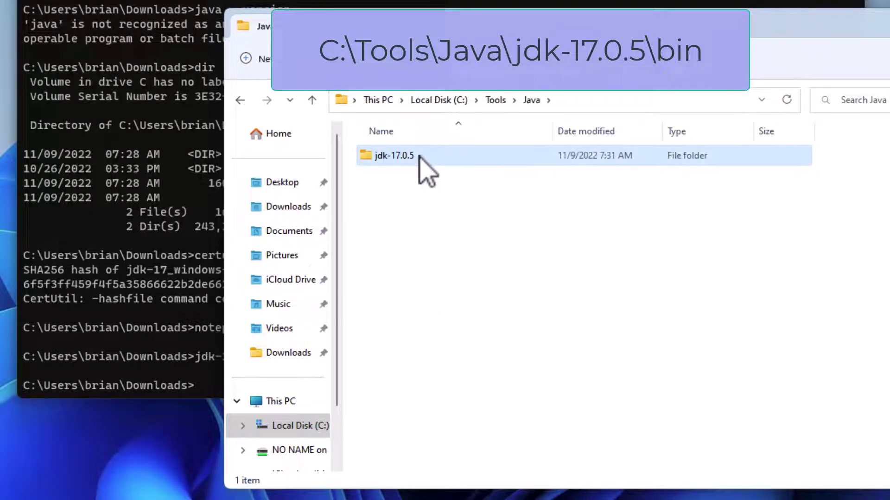
pyautogui.doubleClick(419, 155)
pyautogui.doubleClick(418, 156)
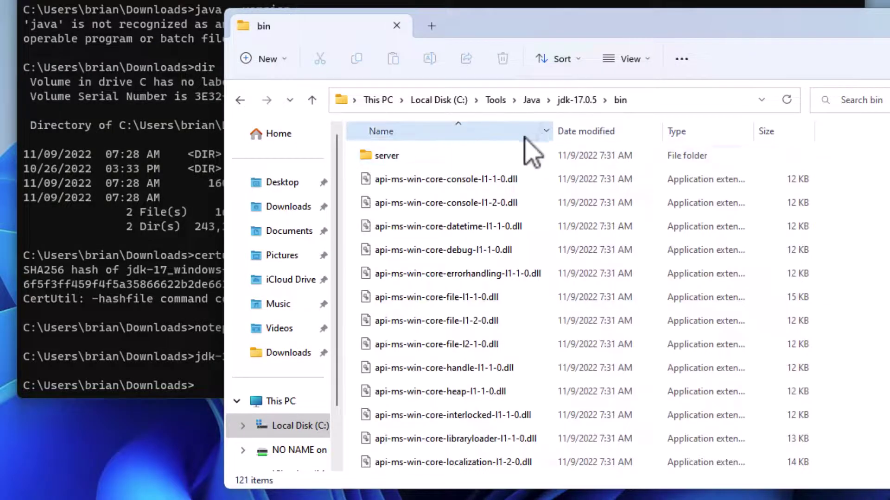
pyautogui.rightClick(622, 103)
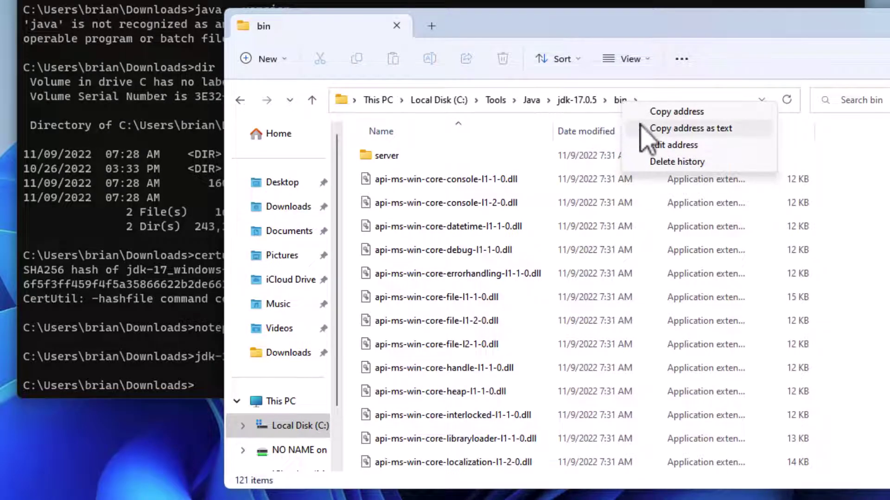
pyautogui.click(642, 126)
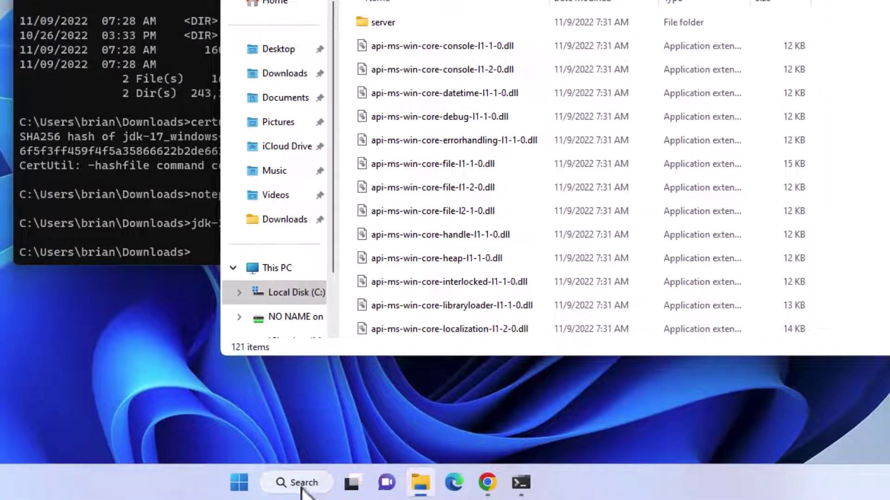
# - Append C:\Tools\Java\jdk-17.0.5\bin as a new entry after WindowsApps in the user Path variable
pyautogui.click(301, 487)
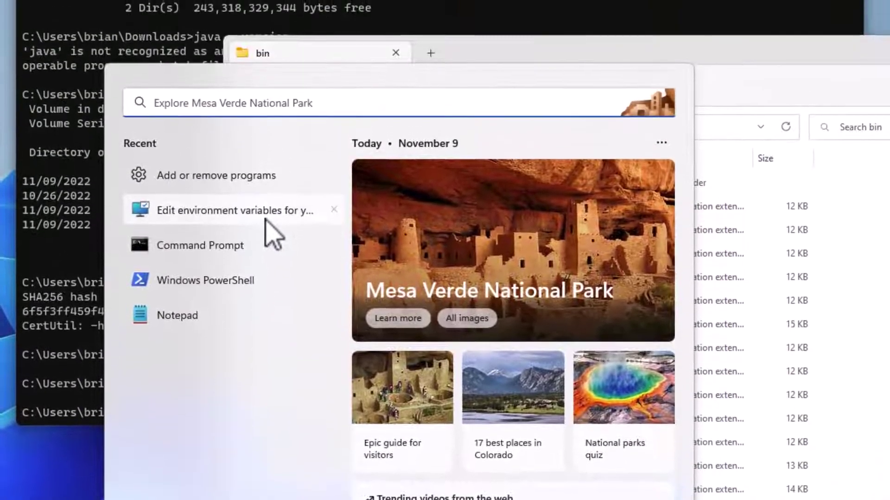
pyautogui.click(267, 222)
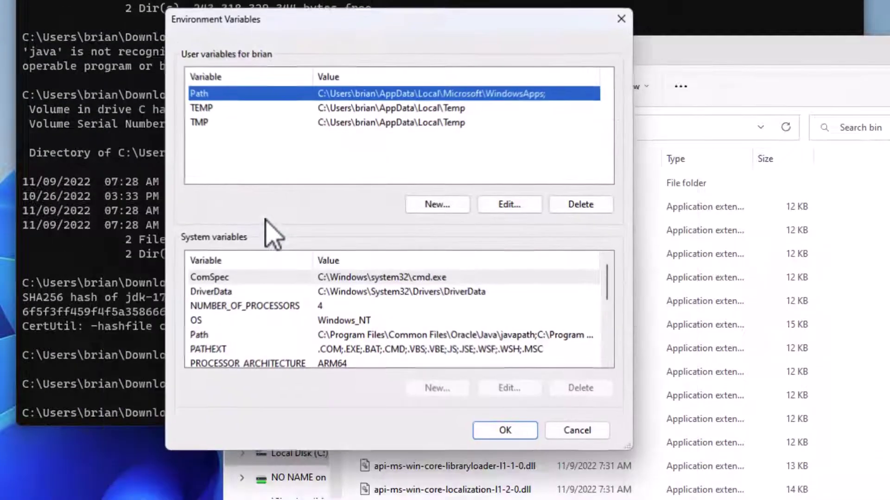
pyautogui.click(498, 206)
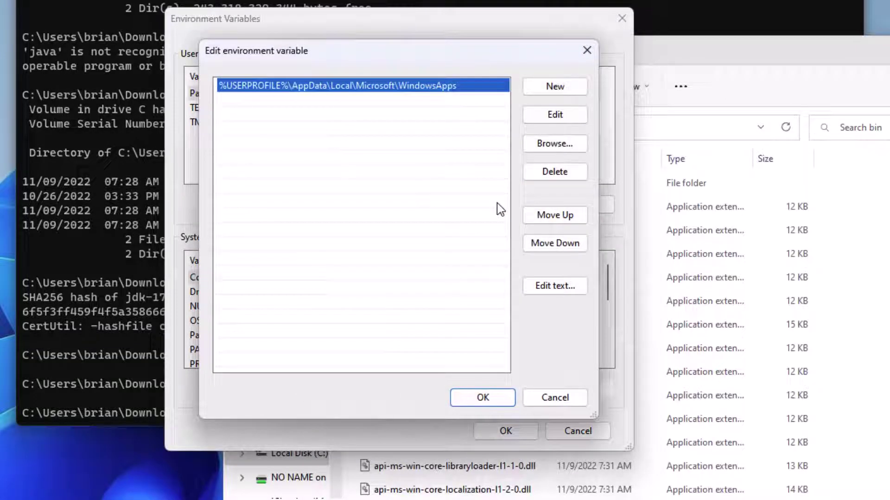
pyautogui.click(558, 88)
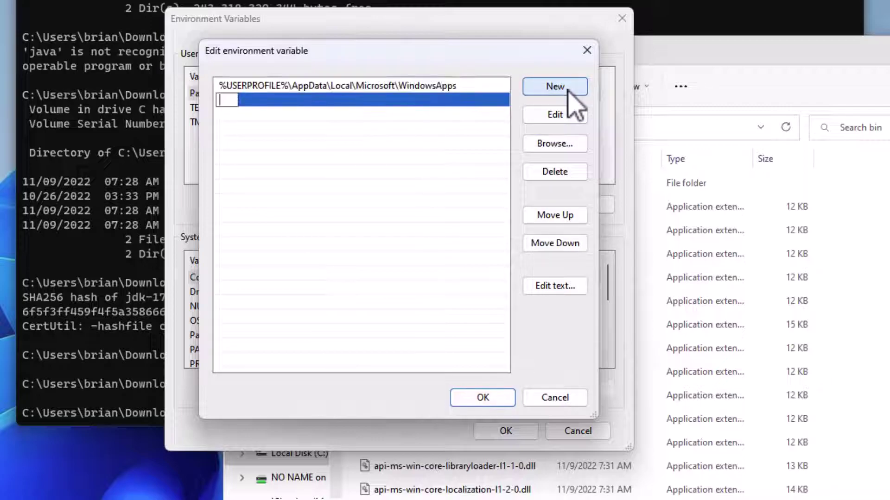
pyautogui.rightClick(225, 100)
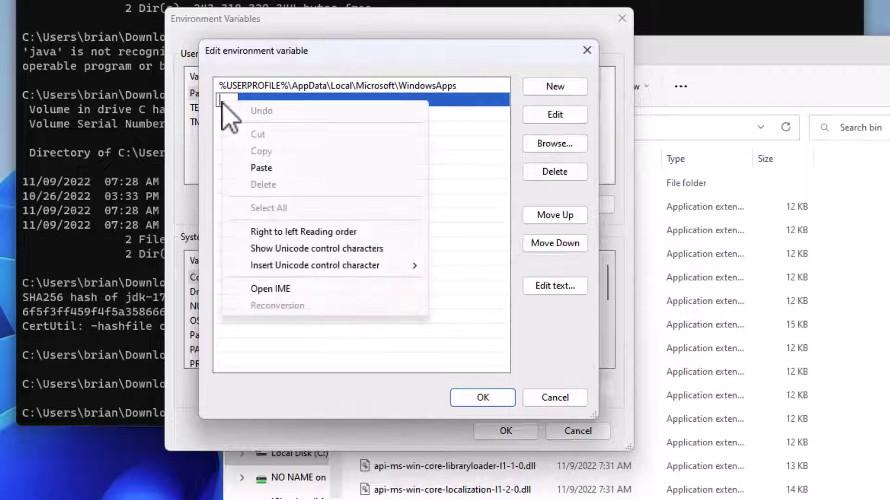
pyautogui.click(235, 167)
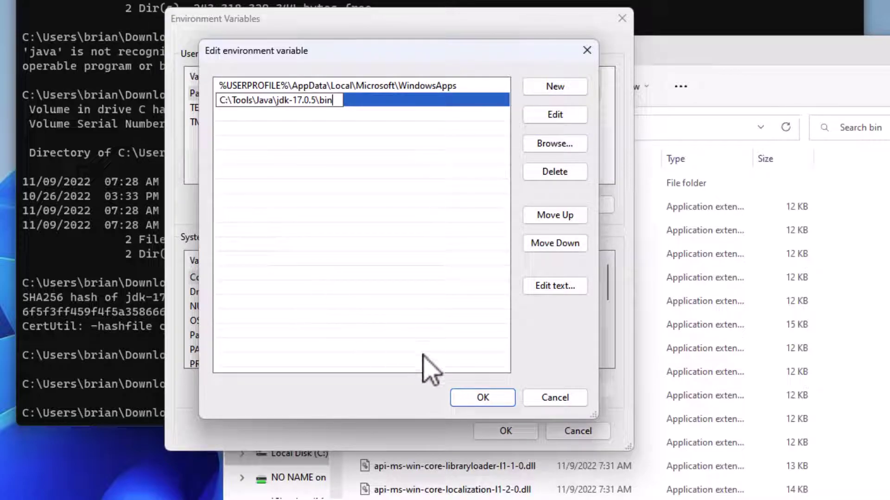
pyautogui.click(478, 398)
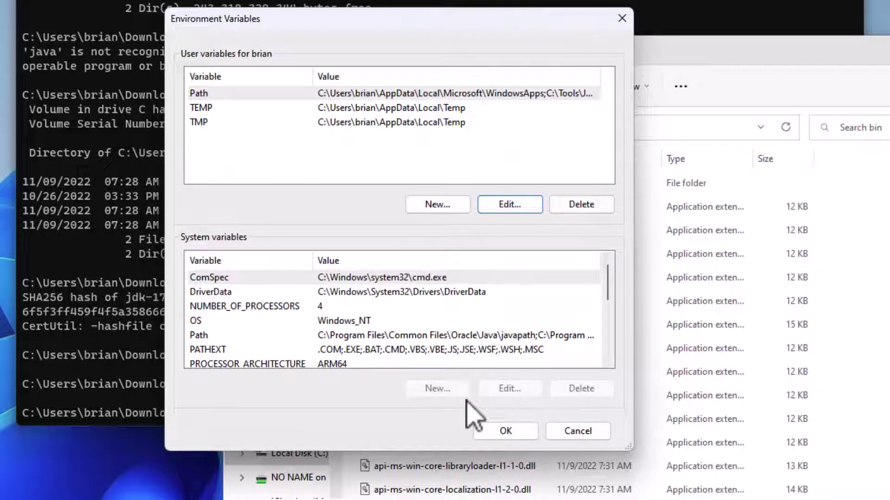
# - Add a user variable JAVA_HOME with value C:\Tools\Java\jdk-17.0.5
pyautogui.click(448, 204)
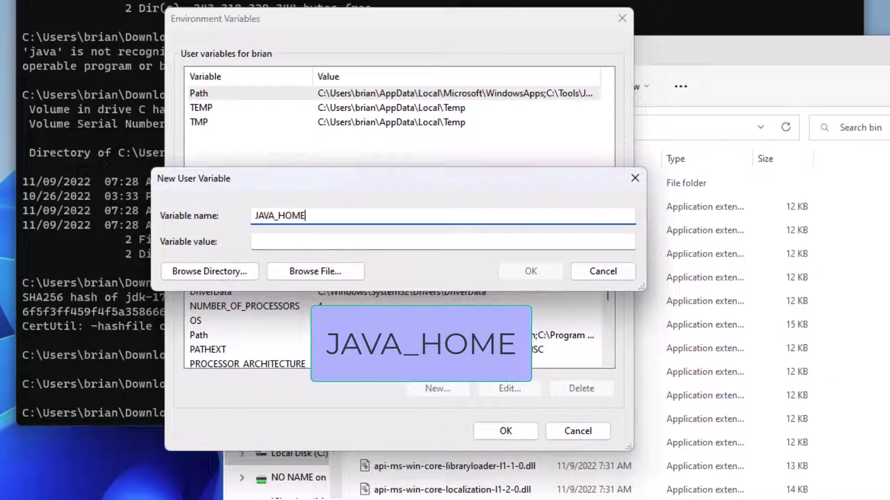
pyautogui.write('JAVA_HOME')
pyautogui.click(406, 241)
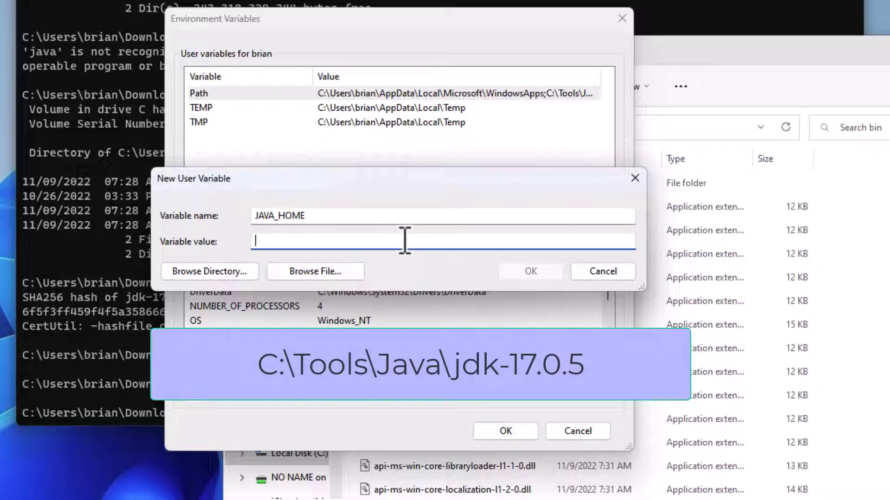
pyautogui.rightClick(405, 240)
pyautogui.click(437, 305)
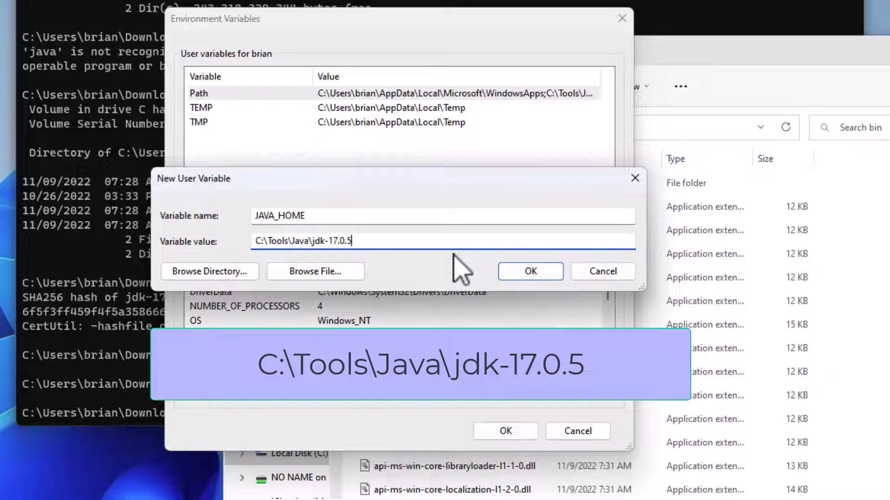
pyautogui.click(524, 272)
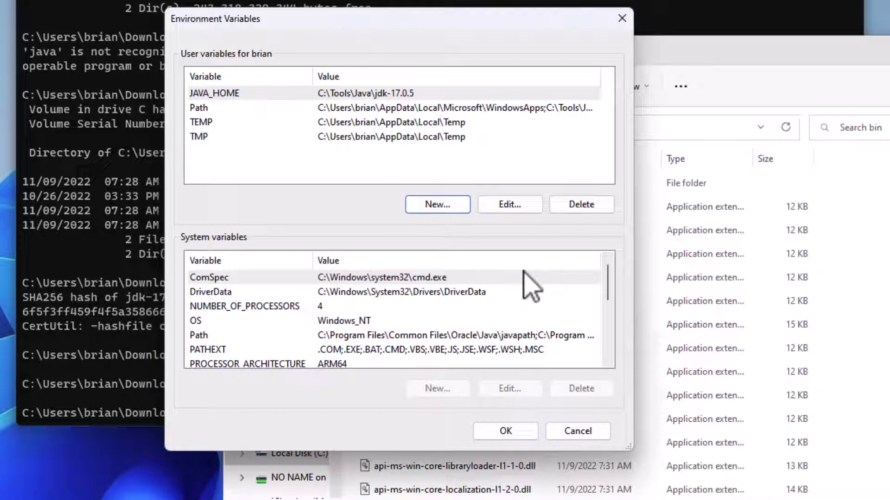
# - Close settings and Explorer, then run java --version in a new Command Prompt, confirming 17.0.5 2022-10-18 LTS
pyautogui.click(500, 432)
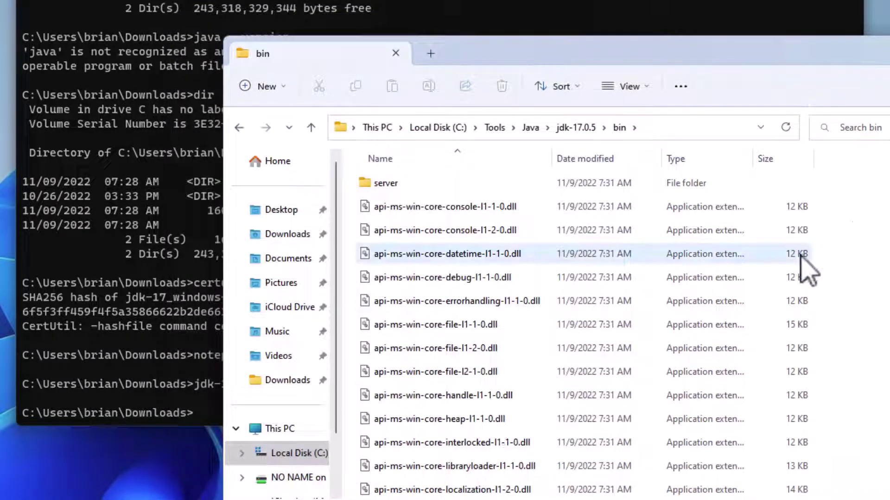
pyautogui.hotkey('alt', 'F4')
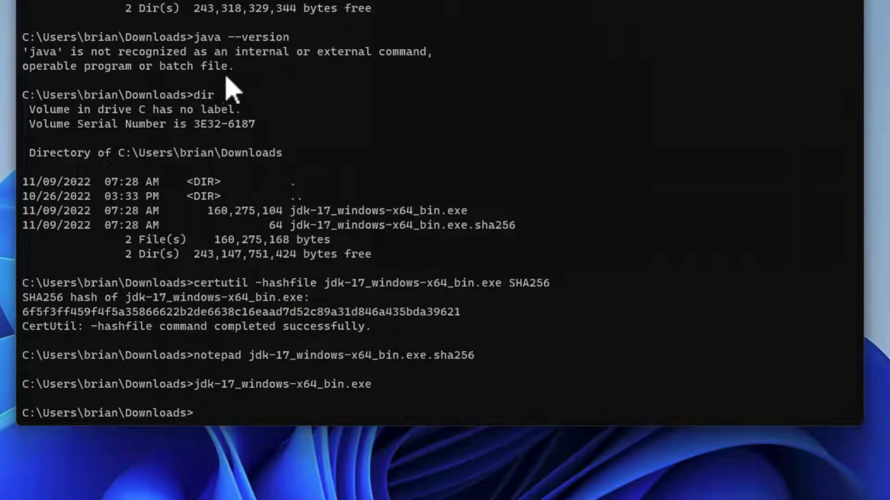
pyautogui.rightClick(523, 499)
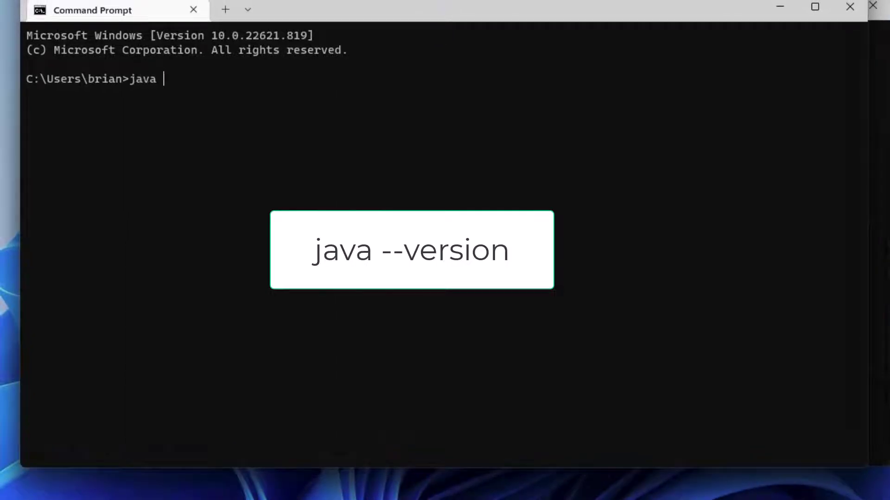
pyautogui.press('Return')
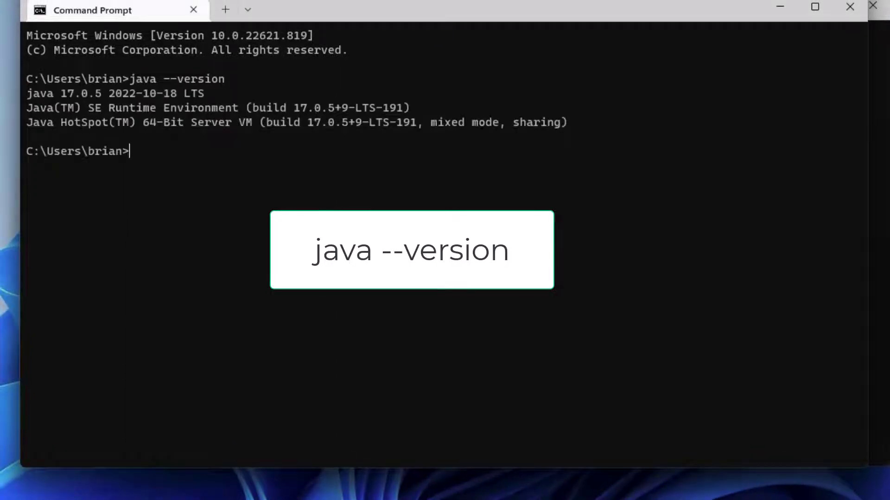